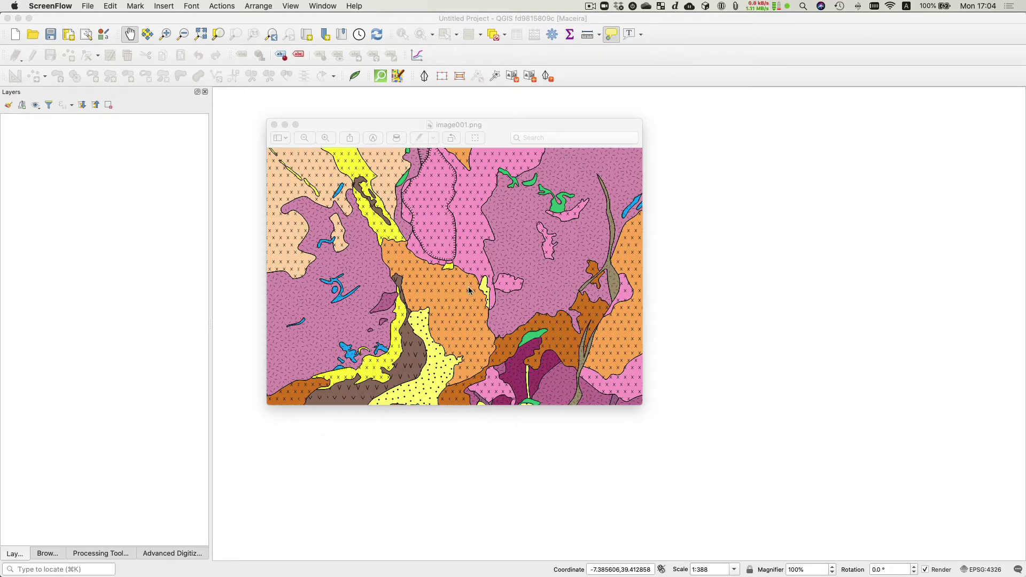
Start a new GeoPackage layer whose database file is svg-embed-demo on the Desktop
left_click(429, 438)
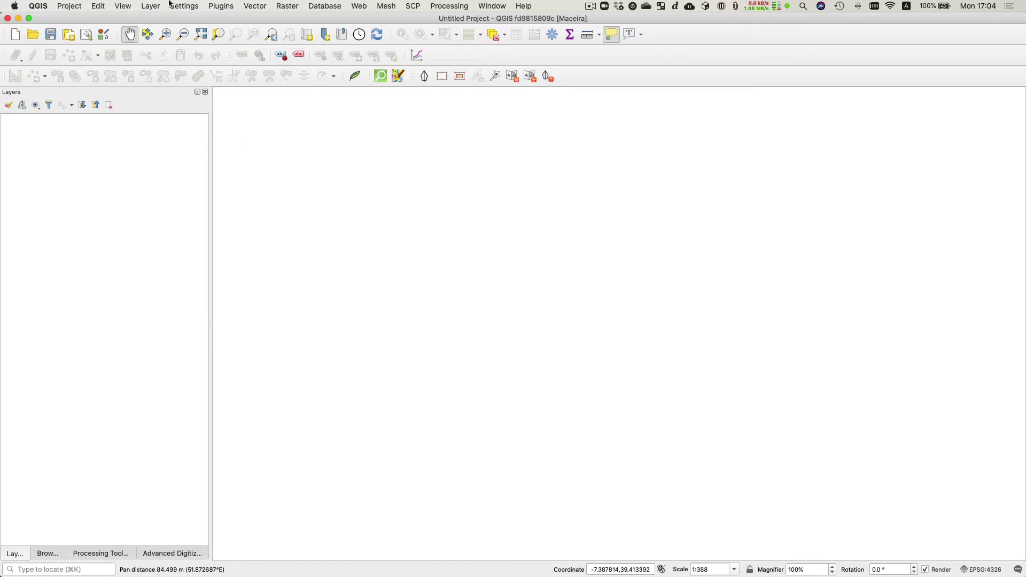
left_click(151, 6)
mouse_move(183, 33)
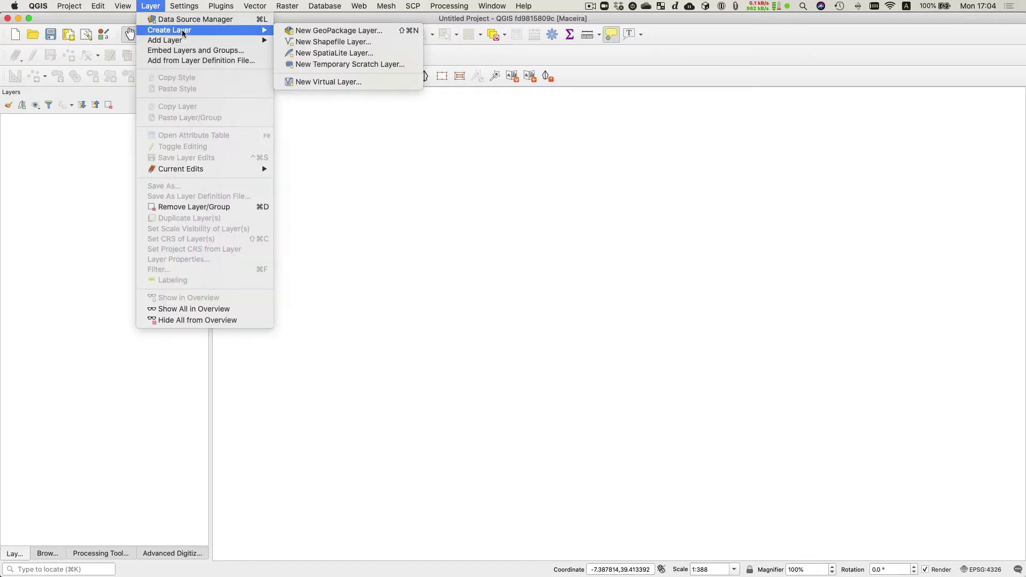
left_click(302, 33)
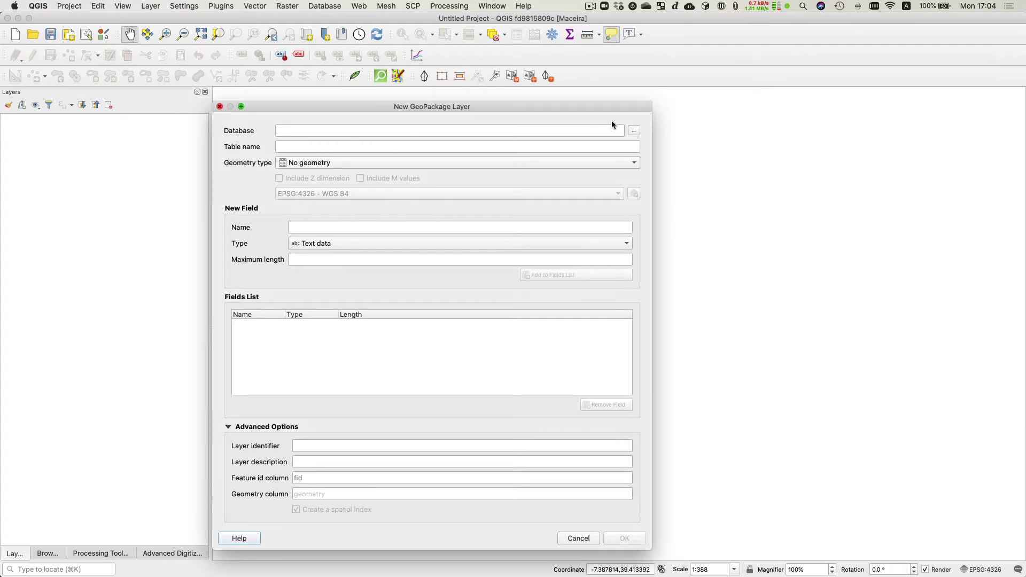
left_click(633, 131)
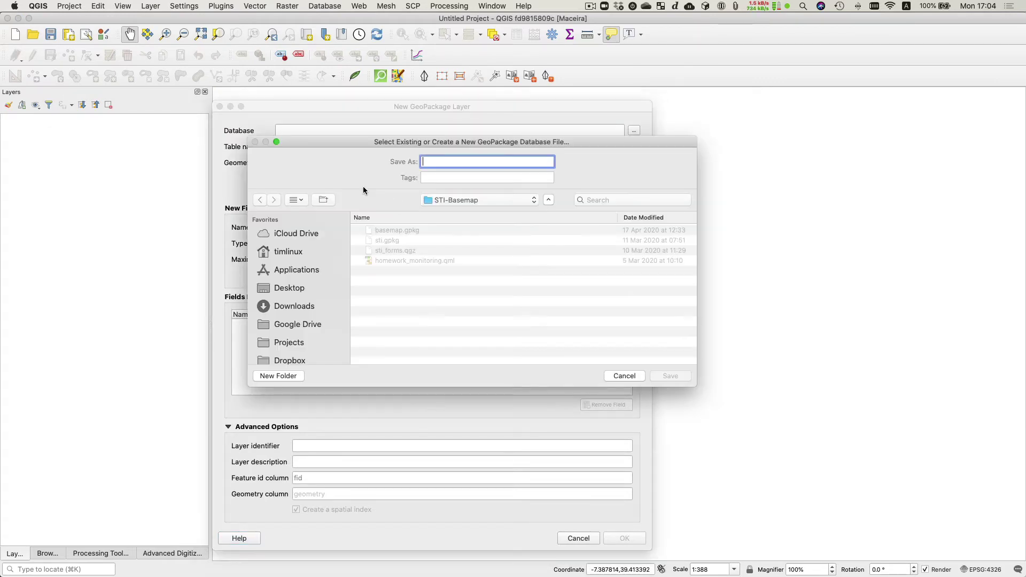
left_click(288, 287)
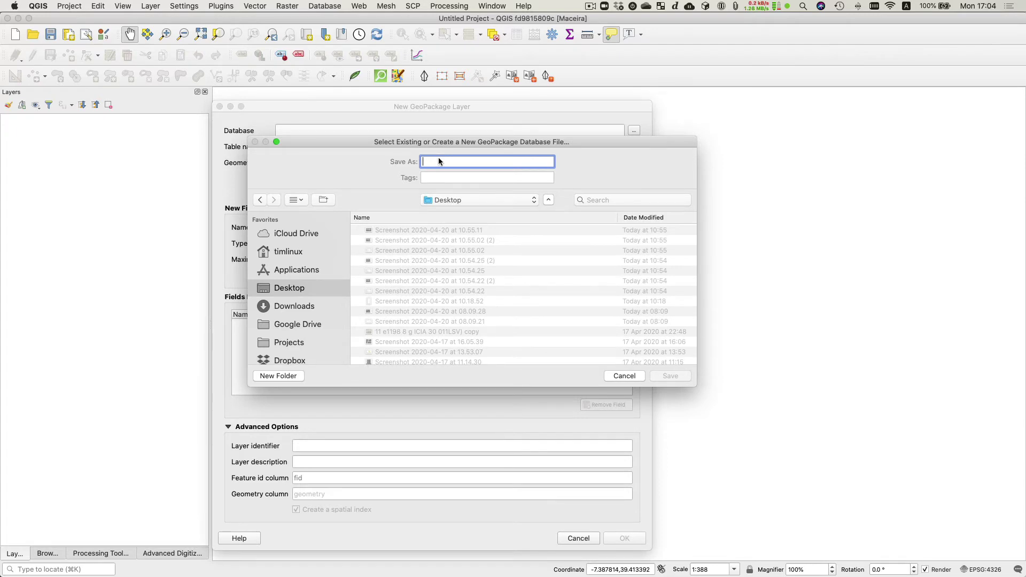
type("svg-embed-demo")
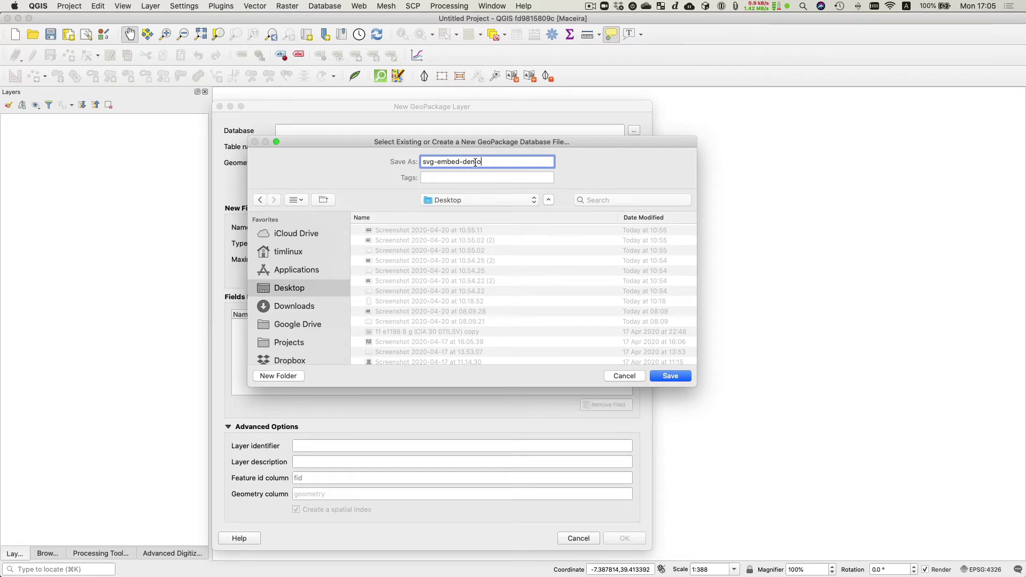
Create svg-embed-demo as a Polygon layer with one text field called 'name'
left_click(670, 375)
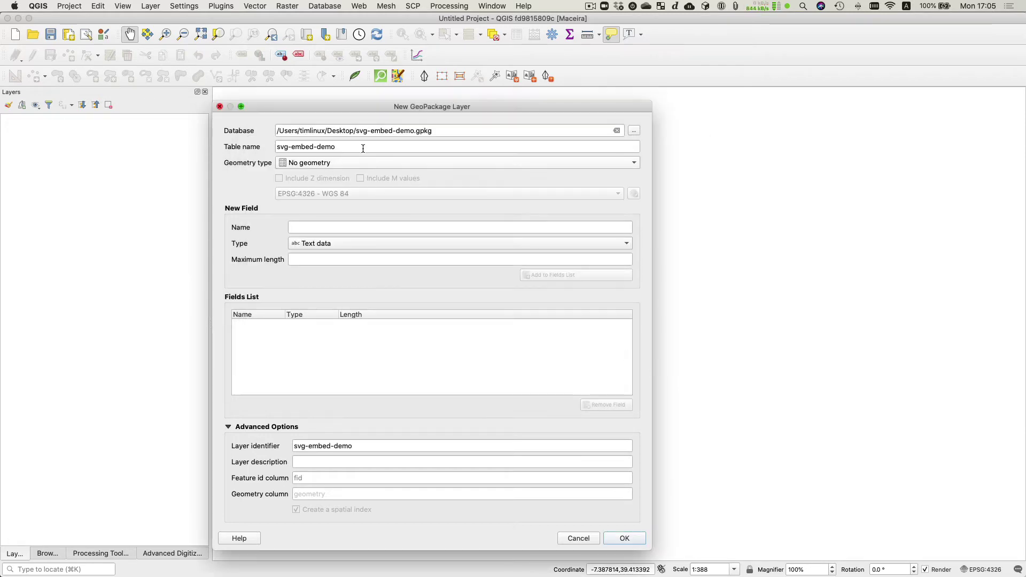
left_click(326, 164)
left_click(321, 186)
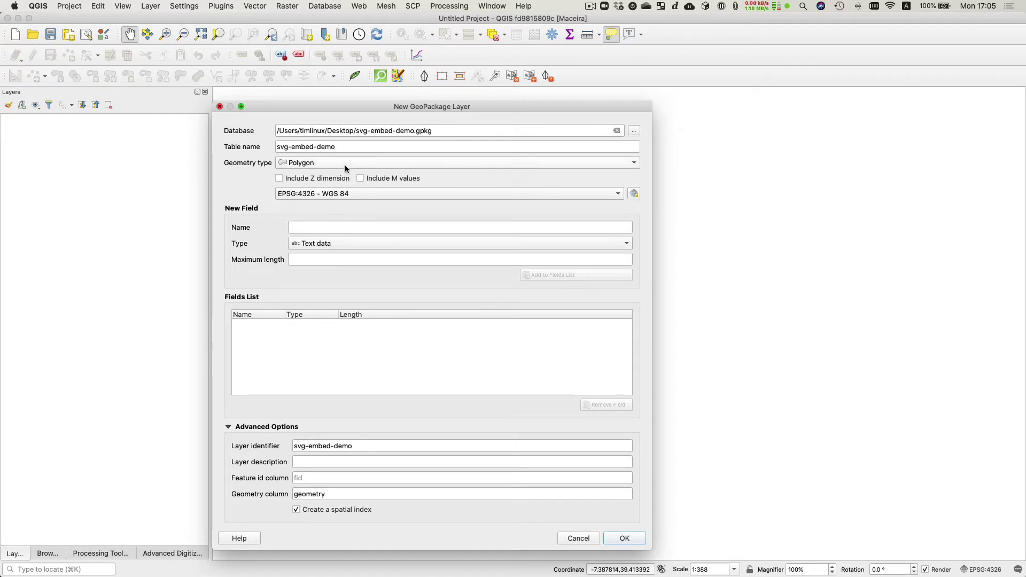
left_click(326, 226)
type("name")
left_click(552, 274)
left_click(623, 538)
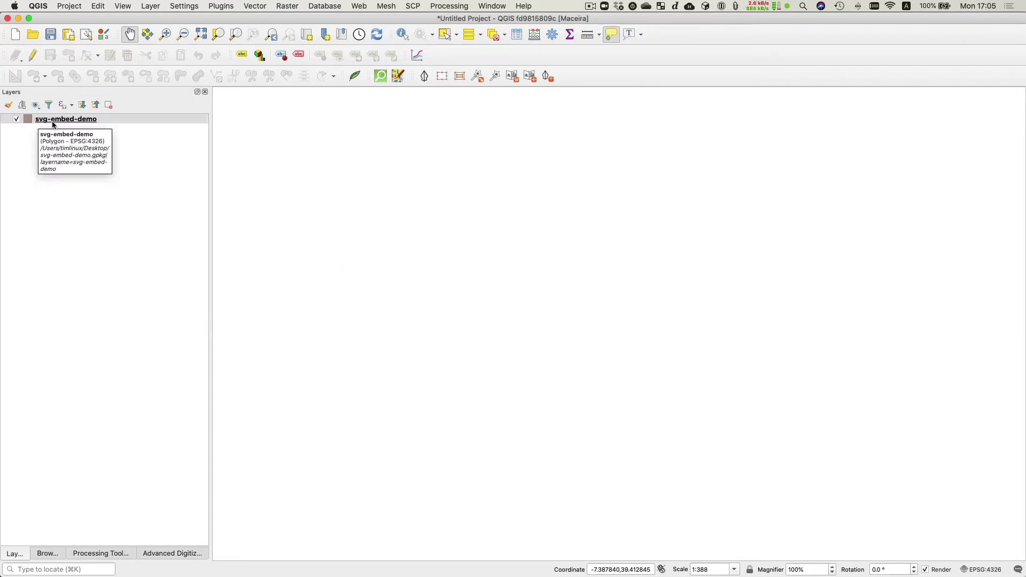
Turn on editing and draw a four-corner rectangle across the middle of the map
left_click(33, 55)
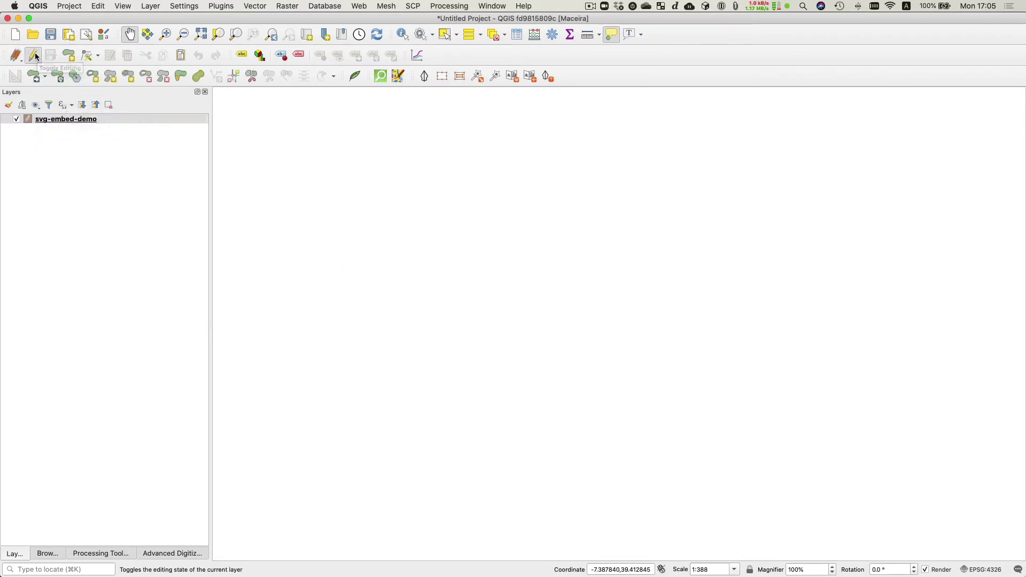
left_click(70, 56)
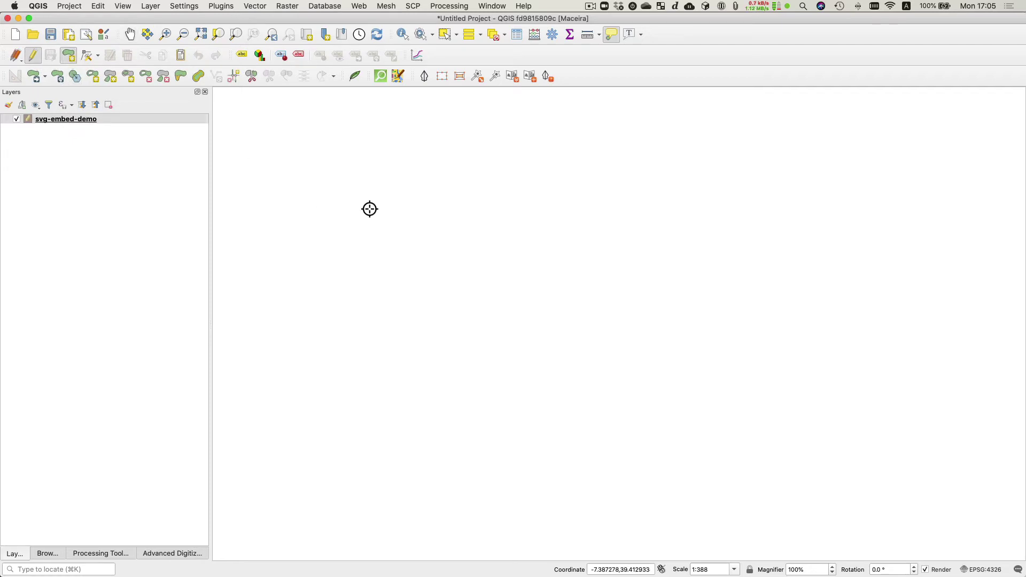
left_click(397, 189)
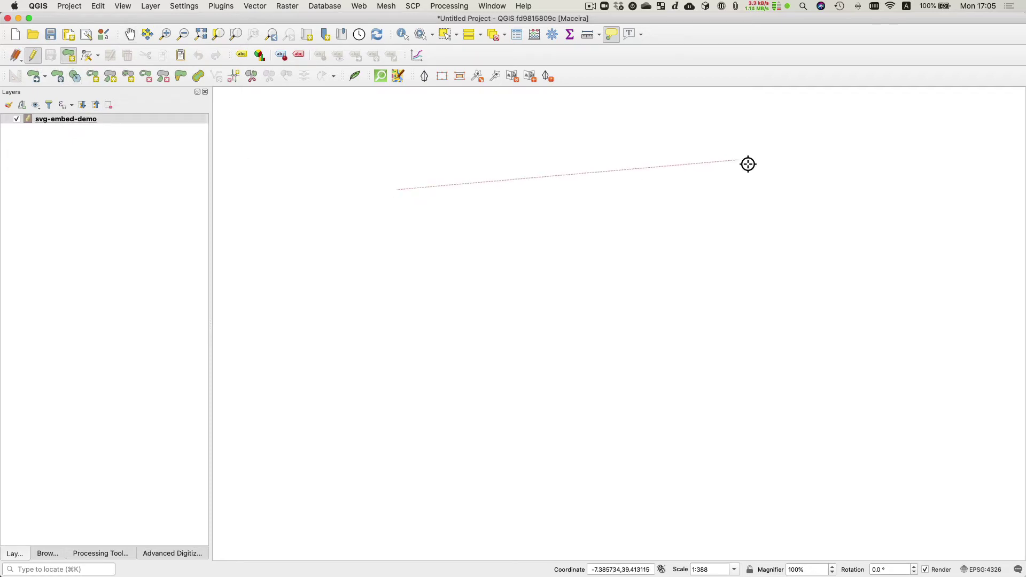
left_click(784, 194)
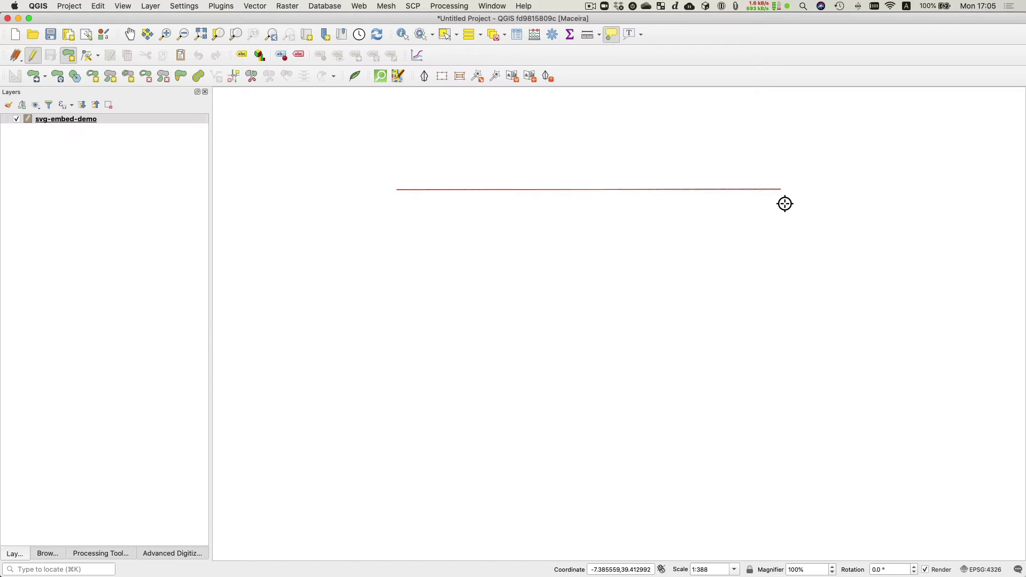
left_click(783, 423)
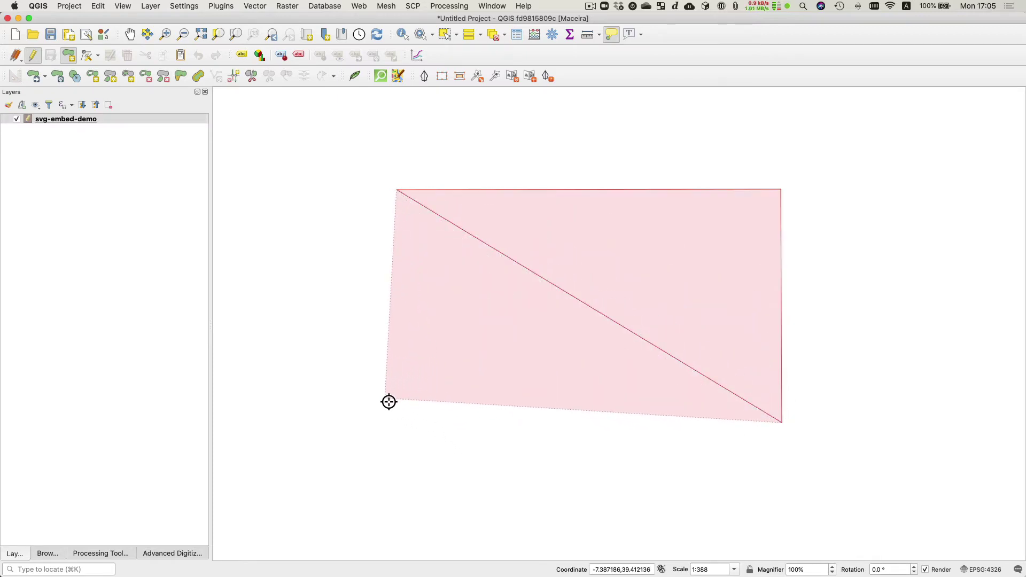
left_click(402, 419)
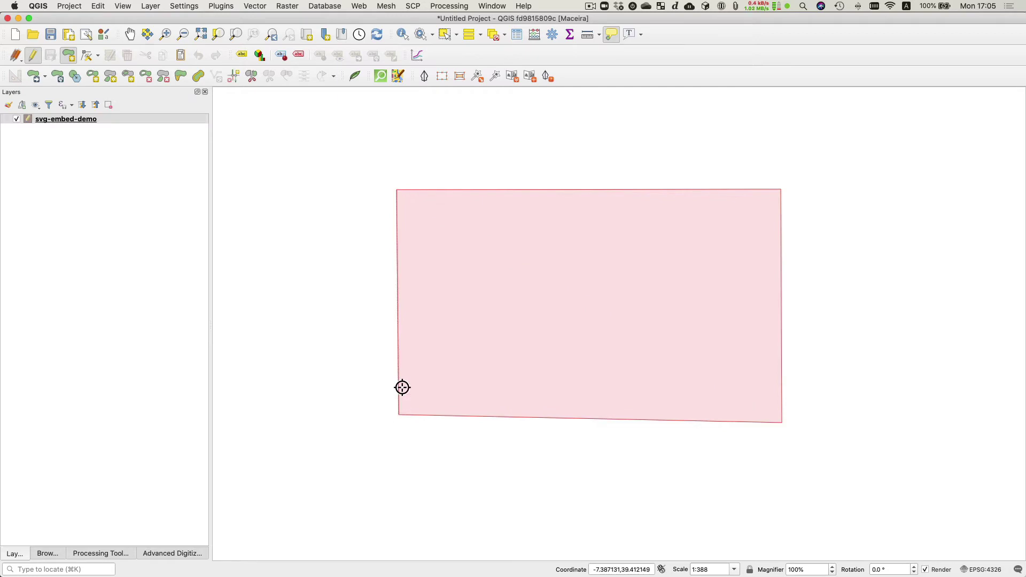
Finish the rectangle with fid 1 and an empty name, then save edits and stop editing
right_click(367, 280)
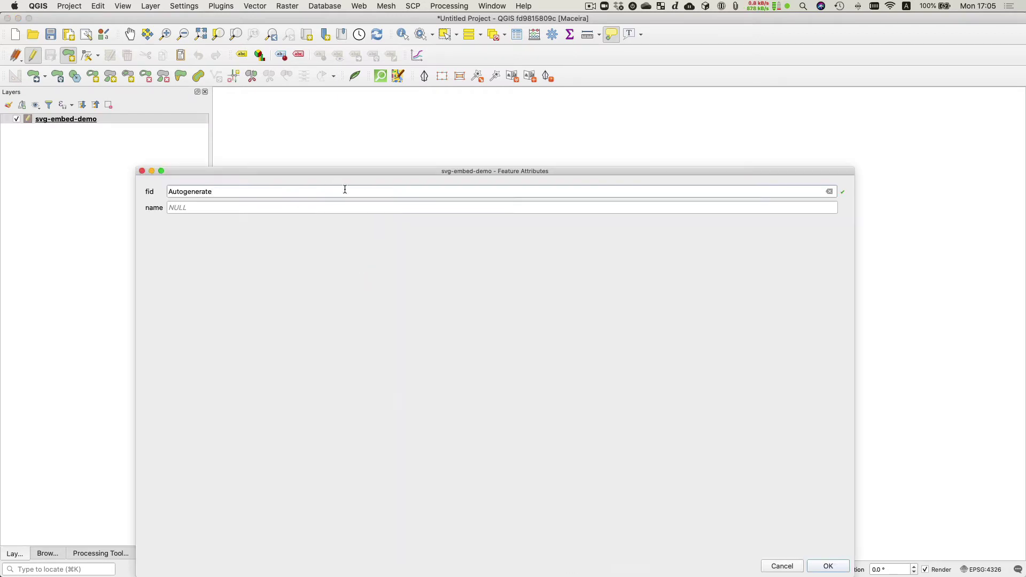
left_click_drag(274, 190, 144, 182)
type("1")
left_click(207, 207)
key("BackSpace")
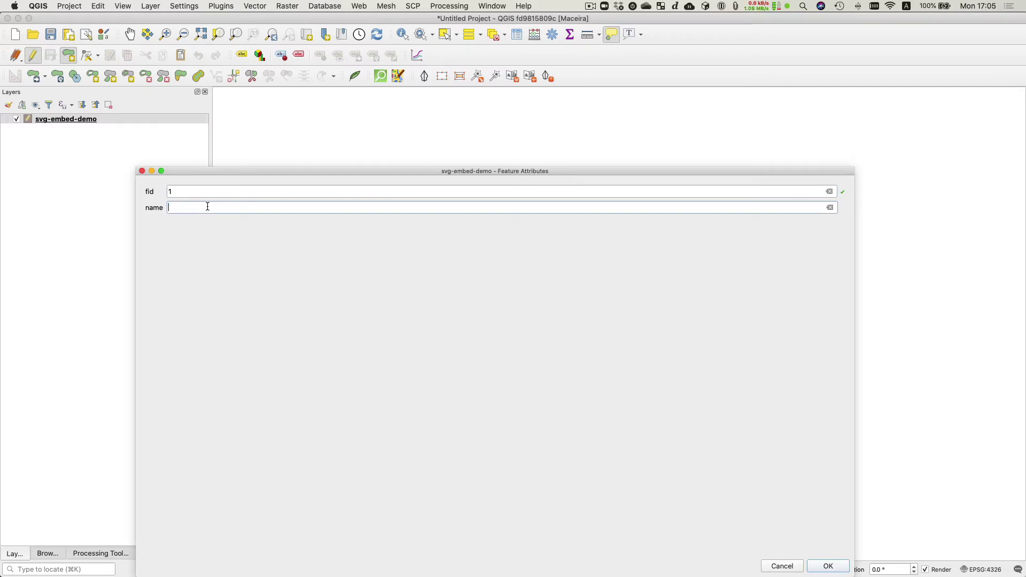
key("BackSpace")
key("BackSpace")
key("BackSpace")
left_click(829, 565)
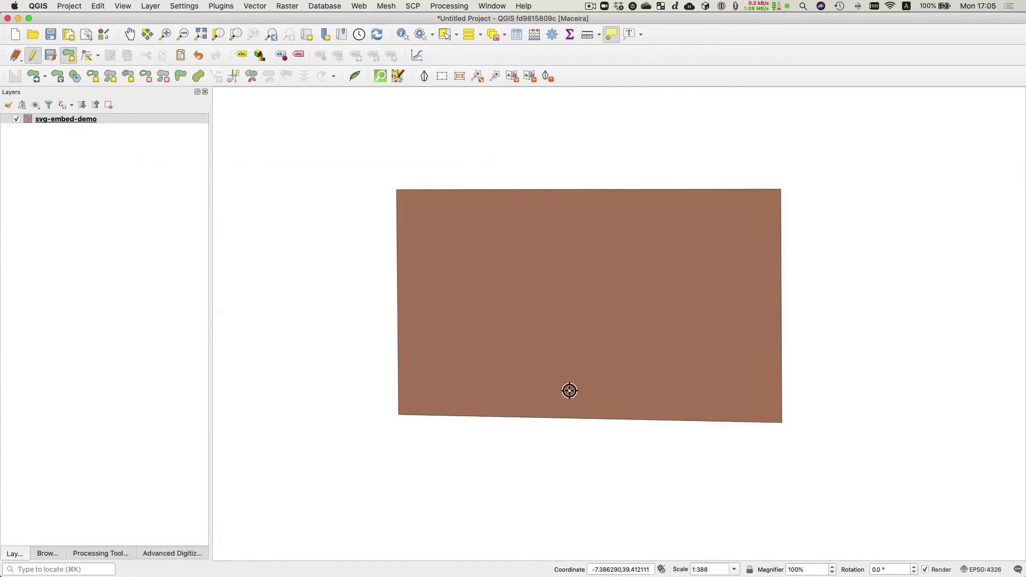
left_click(48, 56)
left_click(39, 57)
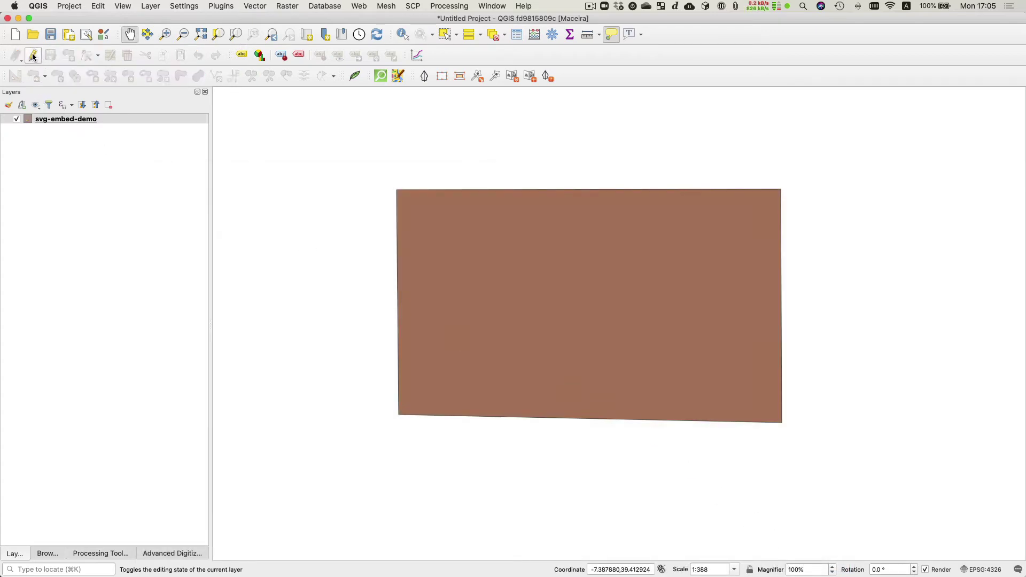
In the layer's Symbology, change the Simple fill symbol layer type to SVG fill
left_click(62, 118)
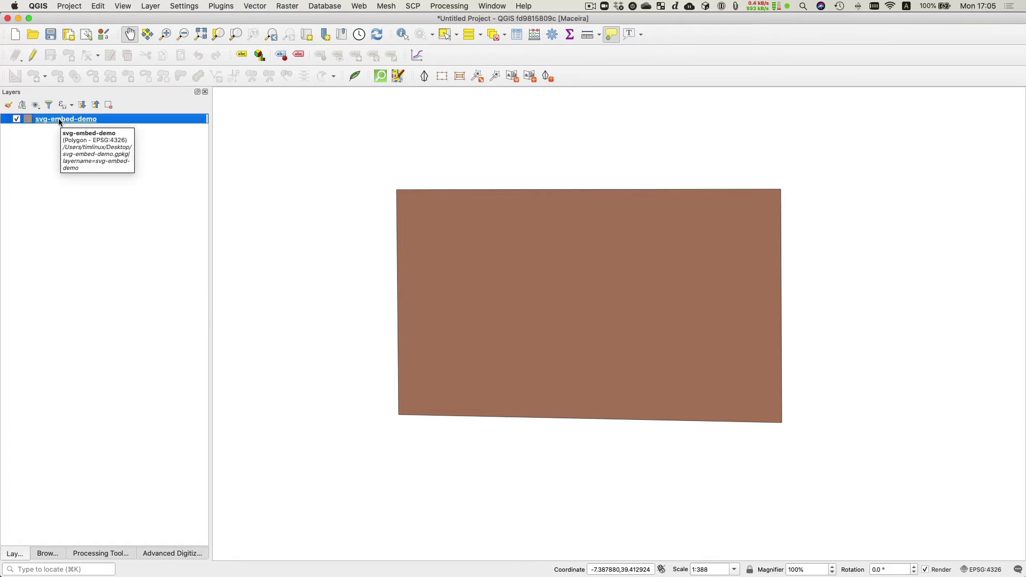
double_click(59, 121)
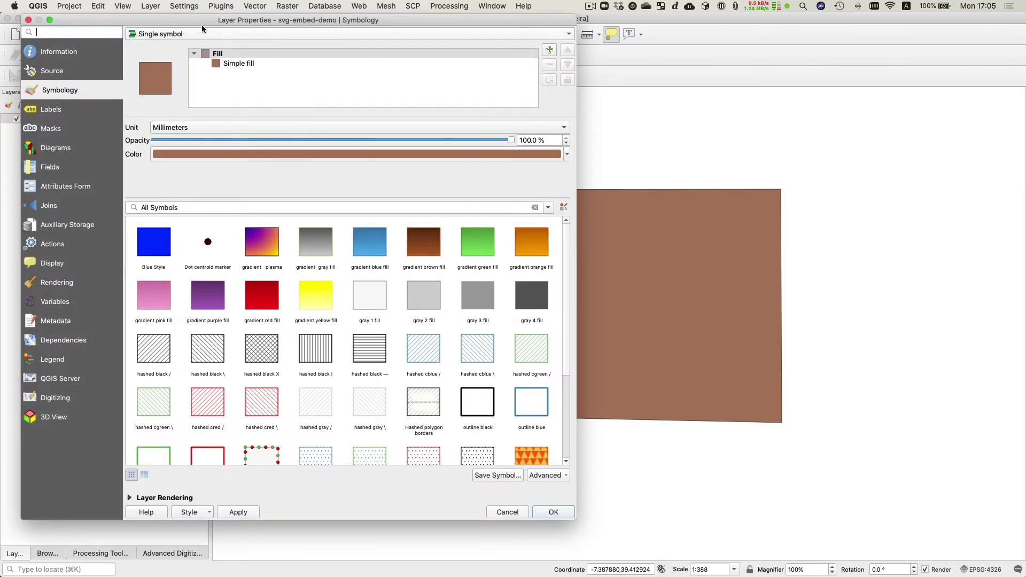
left_click_drag(202, 27, 431, 40)
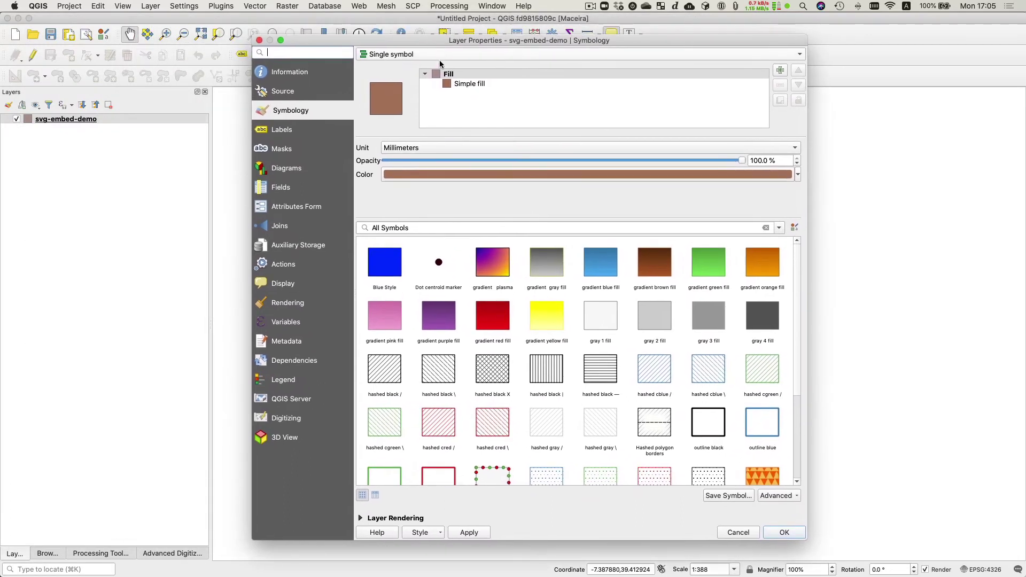
left_click(463, 84)
left_click(463, 151)
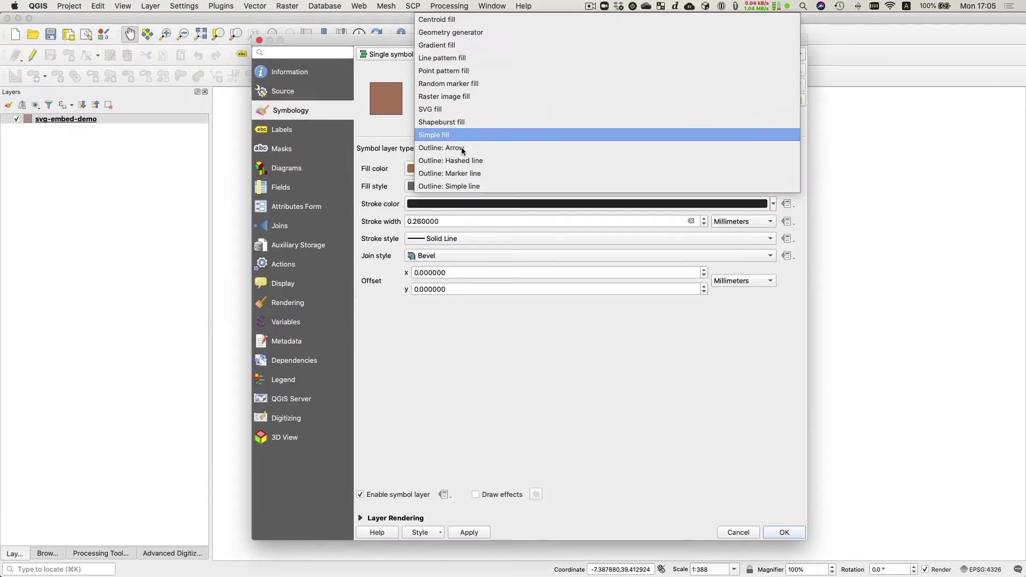
left_click(454, 109)
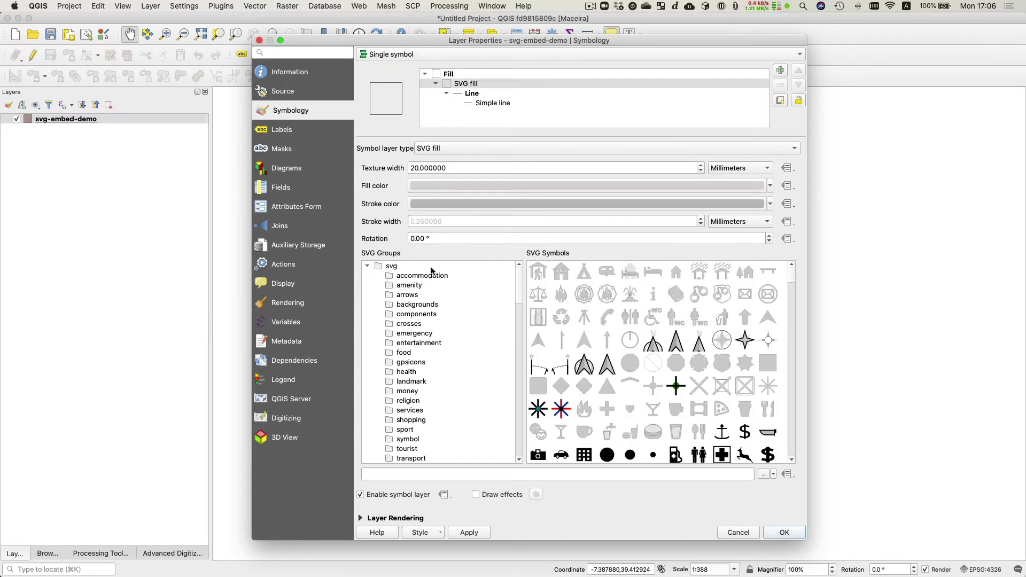
Embed nova-hatch-gray.svg as the SVG fill image and apply the symbology
left_click(773, 475)
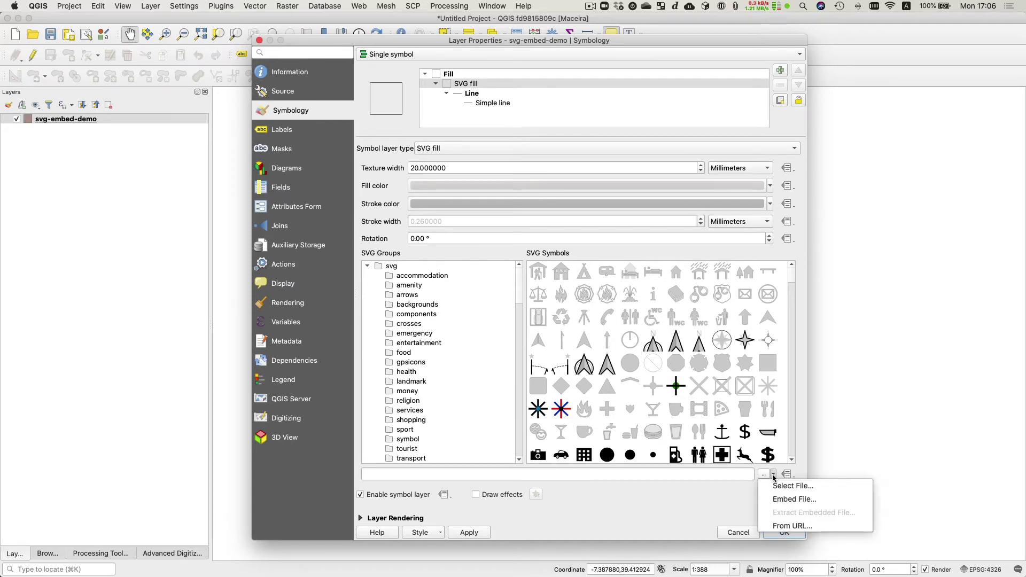
left_click(785, 499)
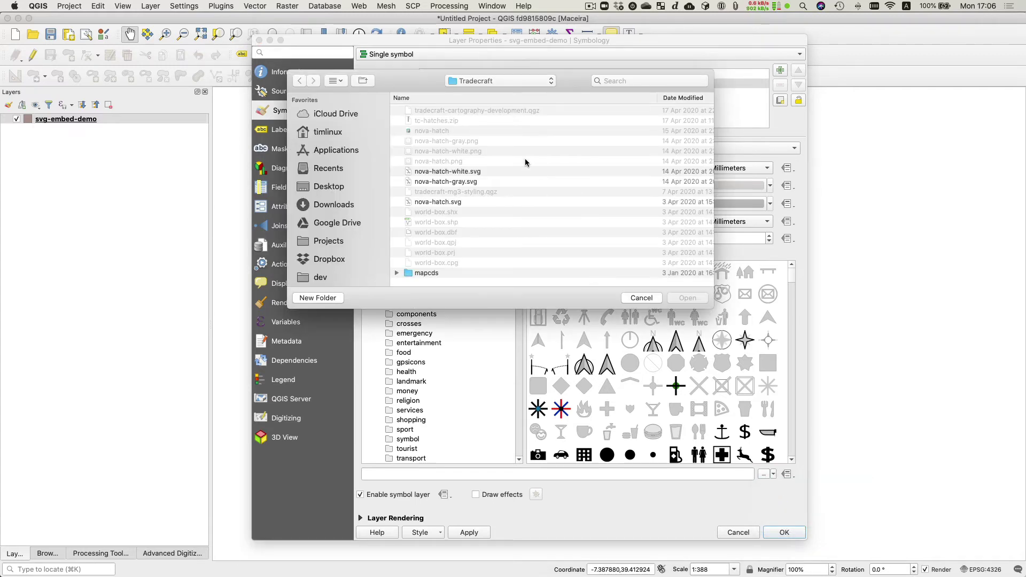
left_click(430, 182)
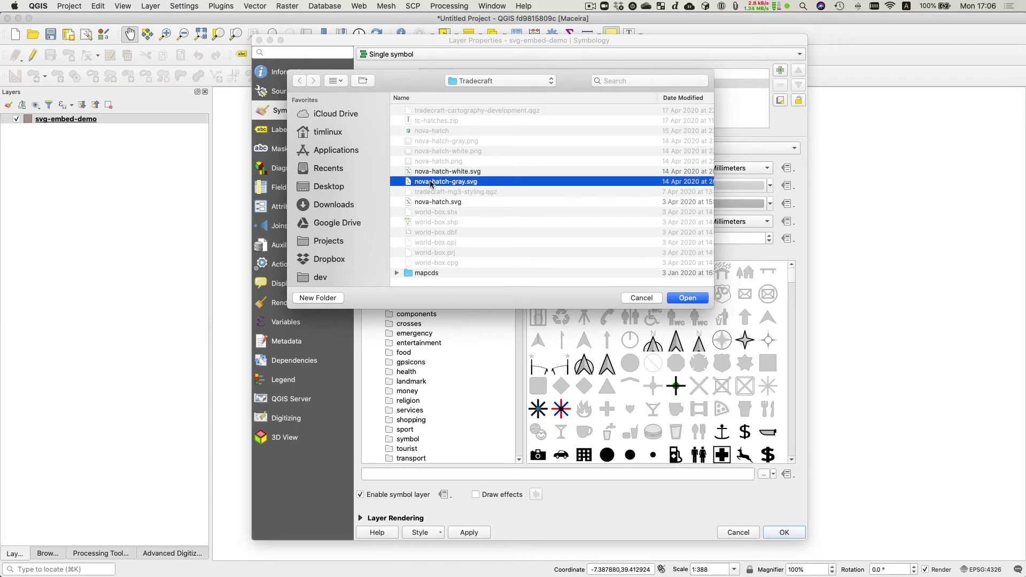
left_click(683, 299)
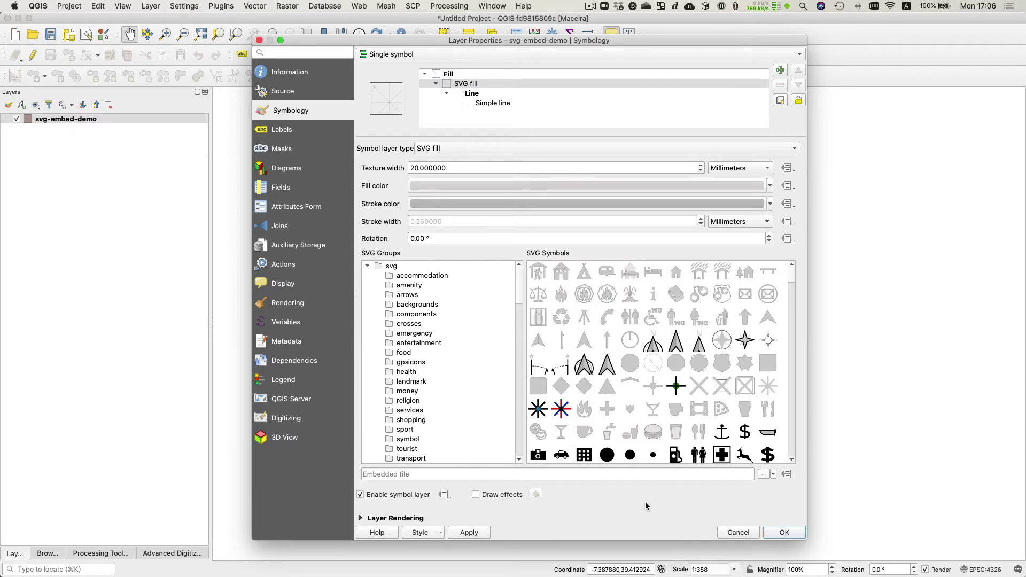
left_click(780, 532)
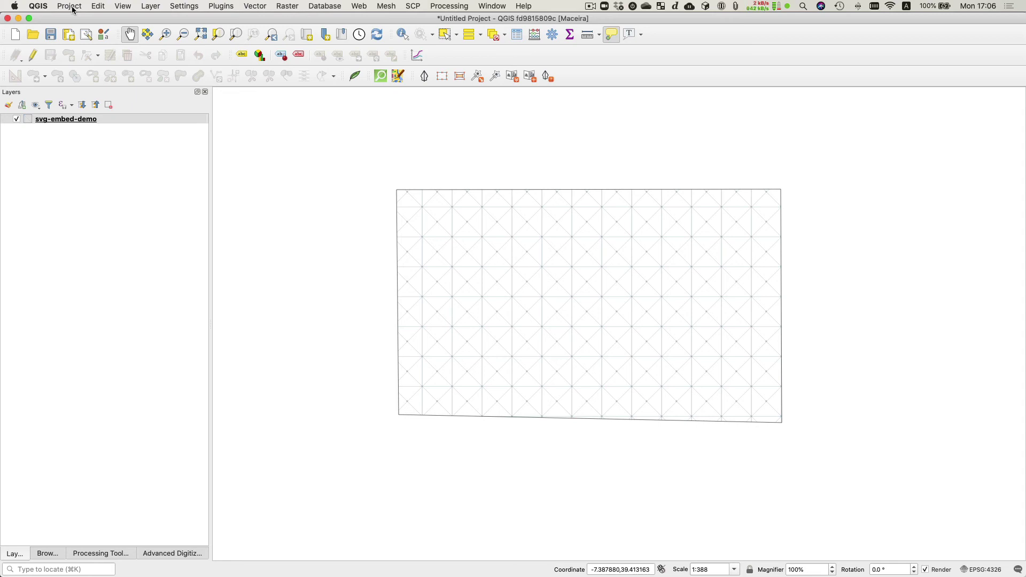
Choose svg-embed-demo.gpkg as the GeoPackage to save the project into
left_click(73, 6)
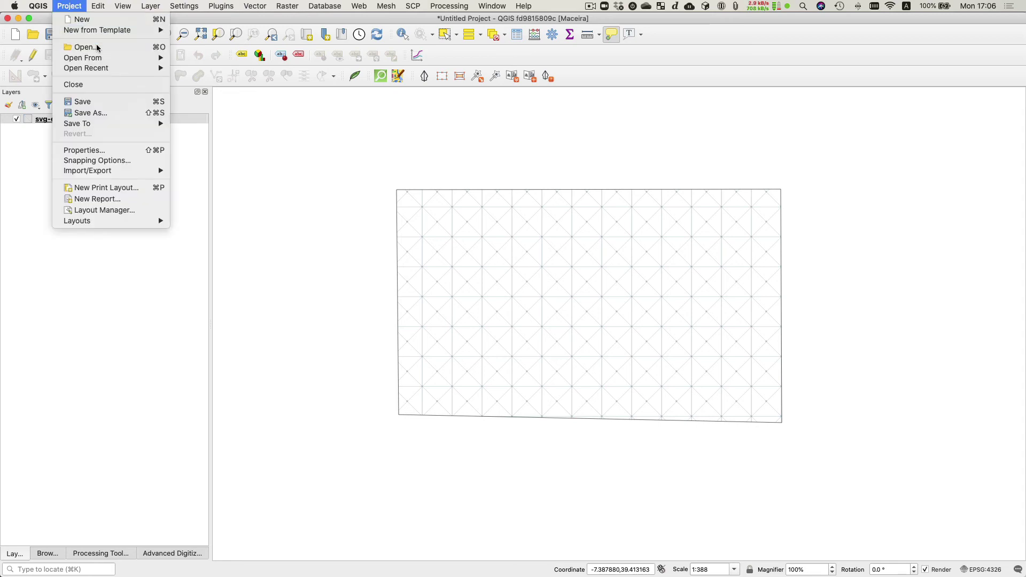
mouse_move(101, 124)
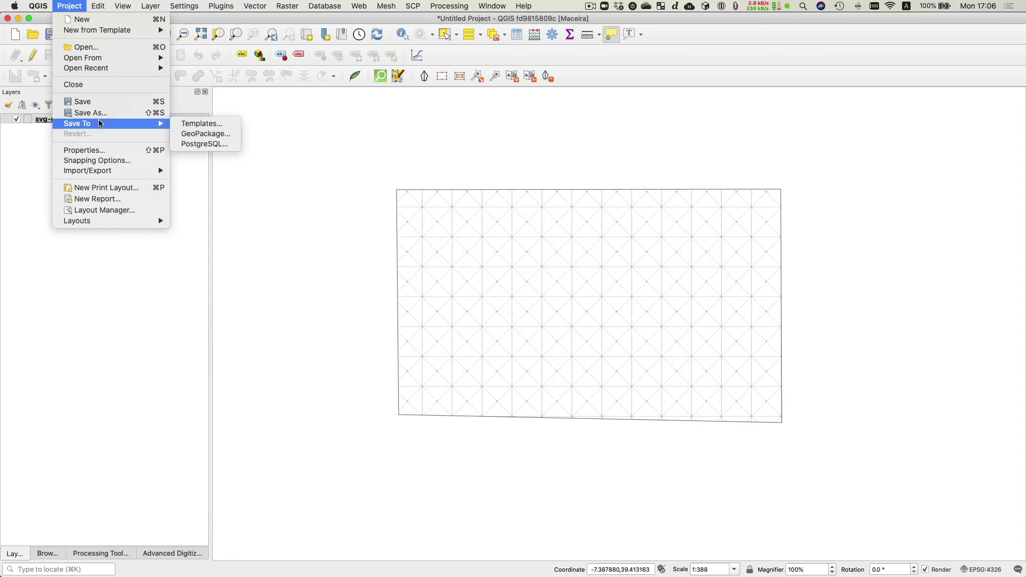
left_click(208, 135)
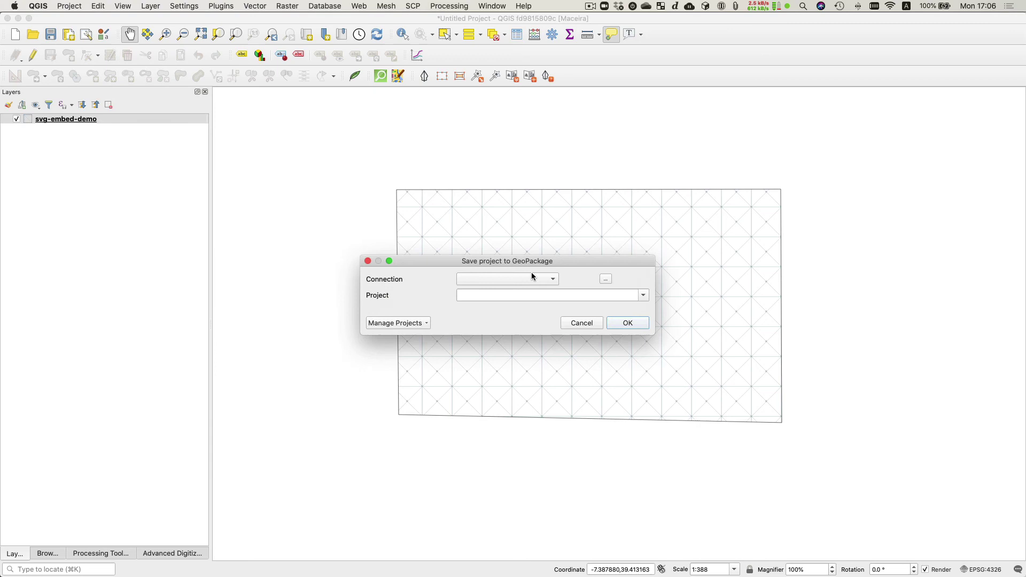
left_click(554, 280)
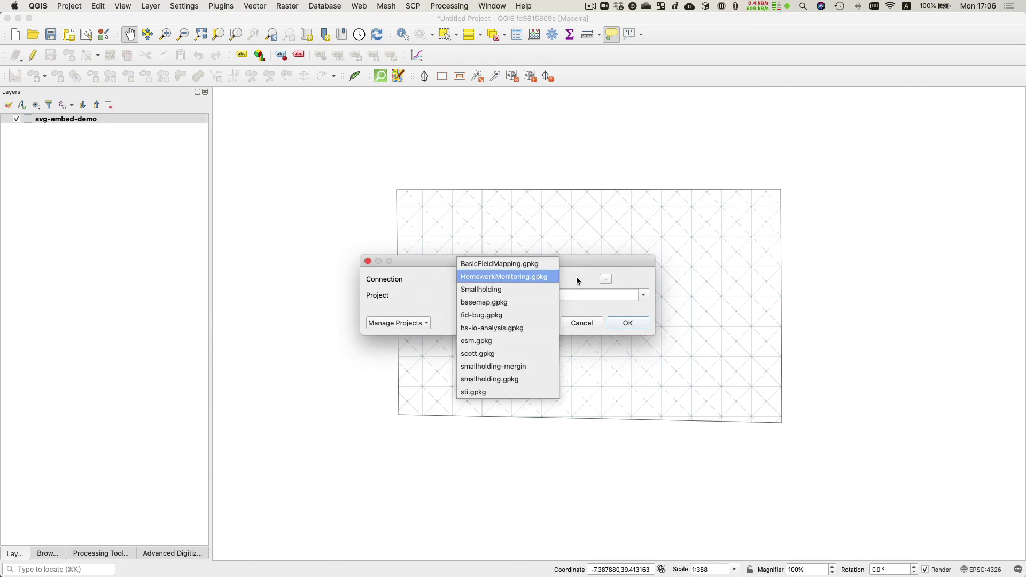
left_click(578, 278)
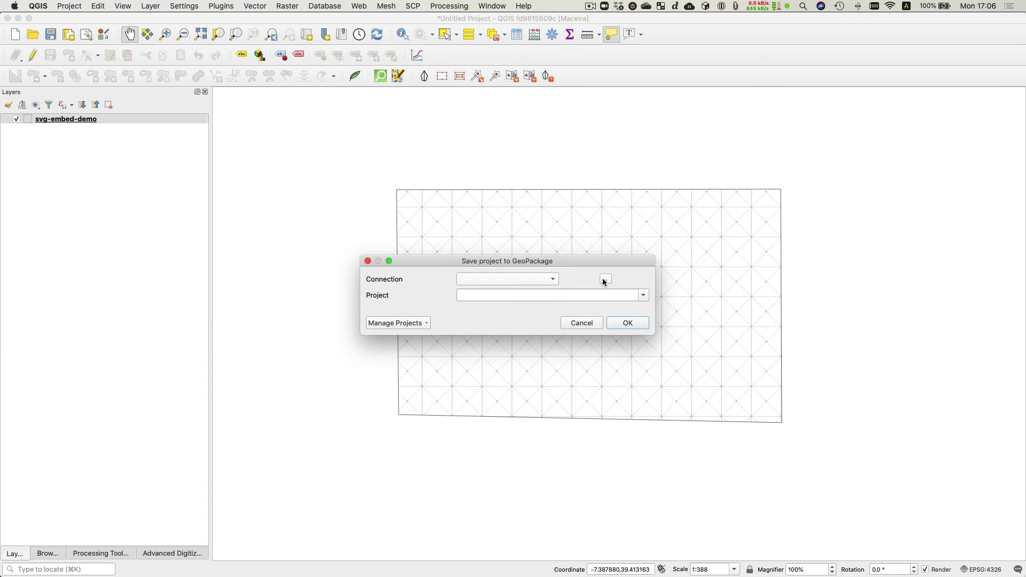
left_click(605, 280)
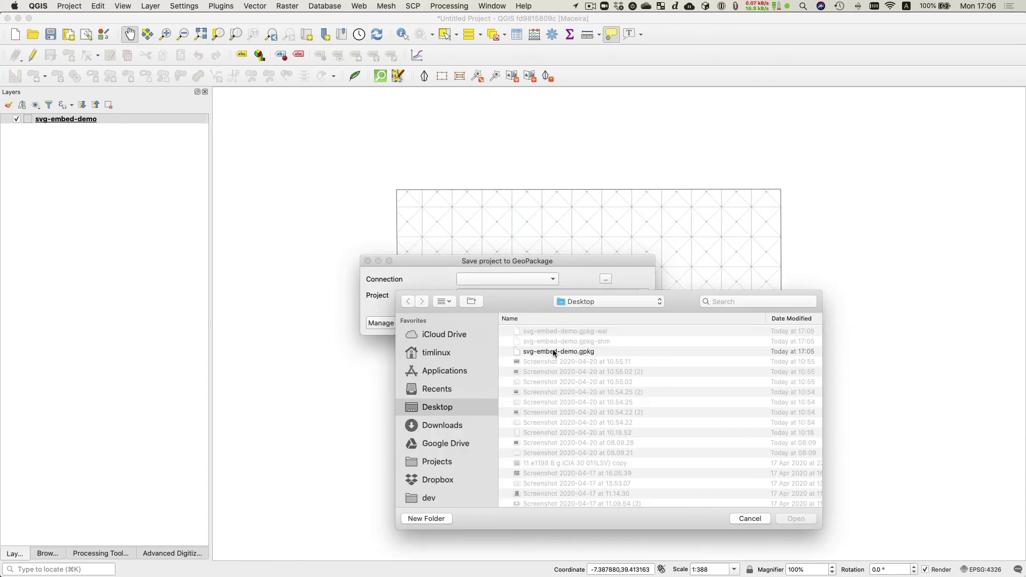
left_click(556, 351)
left_click(796, 519)
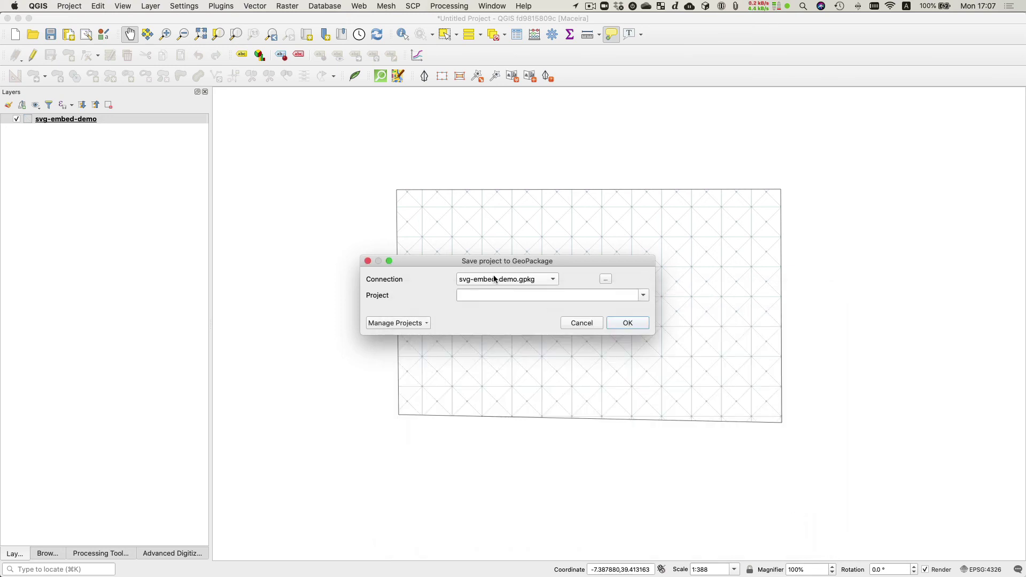
Name the project svg-embed-demo and save it into the GeoPackage
left_click(625, 296)
type("svg-embed-demo")
left_click(628, 323)
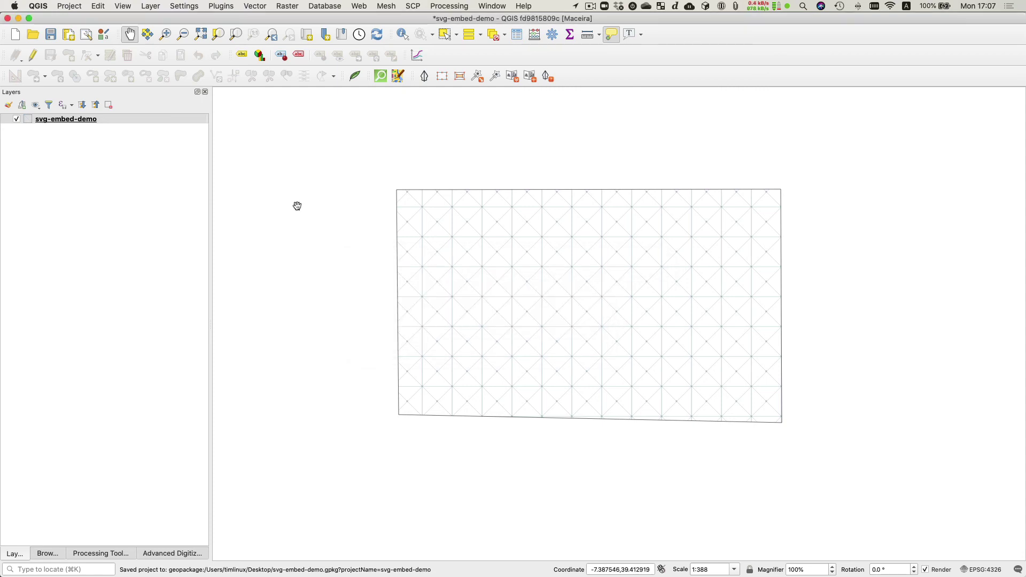
Recentre the polygon on the map and save the project
left_click_drag(298, 202, 617, 323)
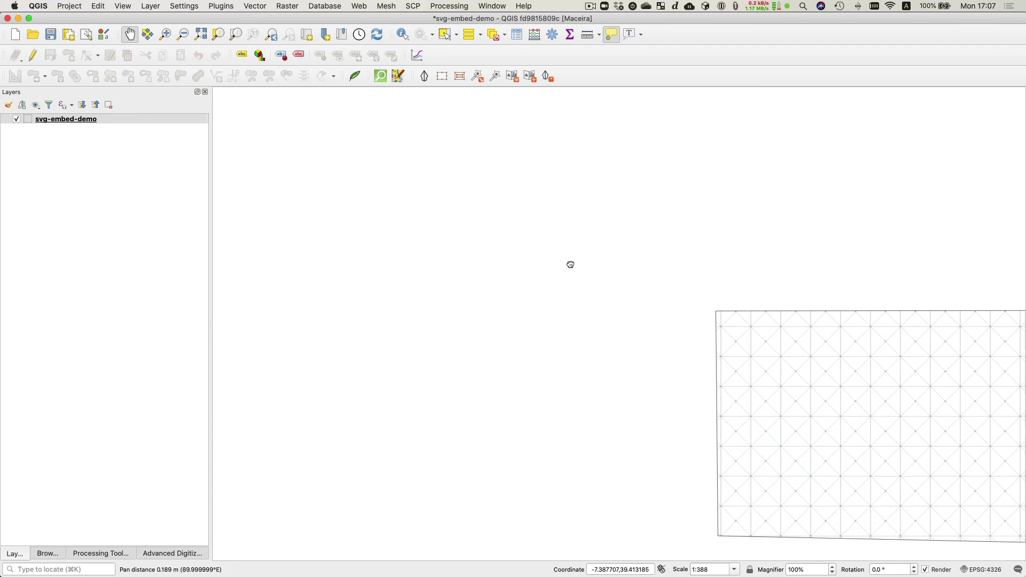
left_click_drag(570, 264, 307, 204)
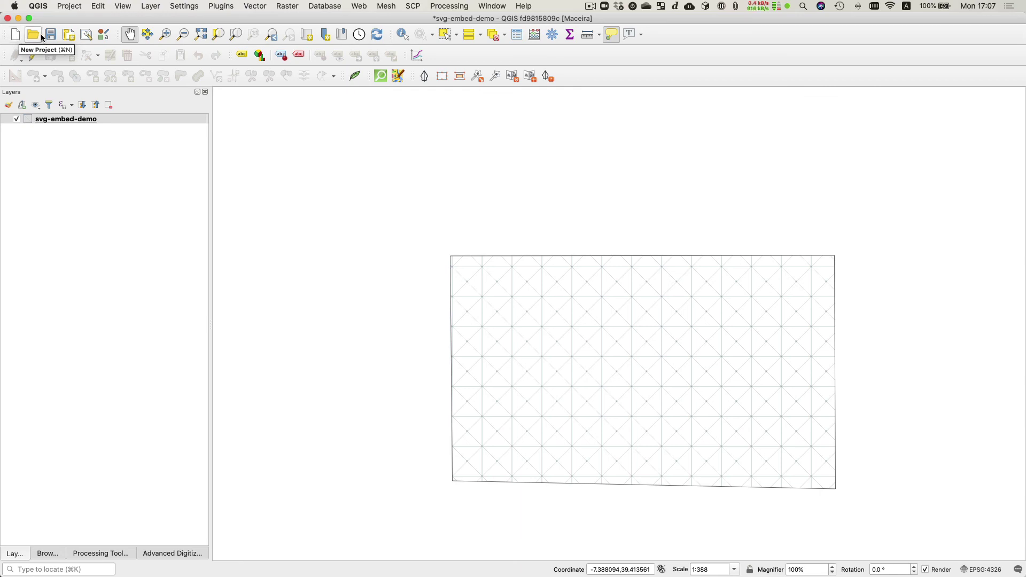
key("super+s")
Start a new project, then load the svg-embed-demo project from svg-embed-demo.gpkg in the Browser
left_click(18, 40)
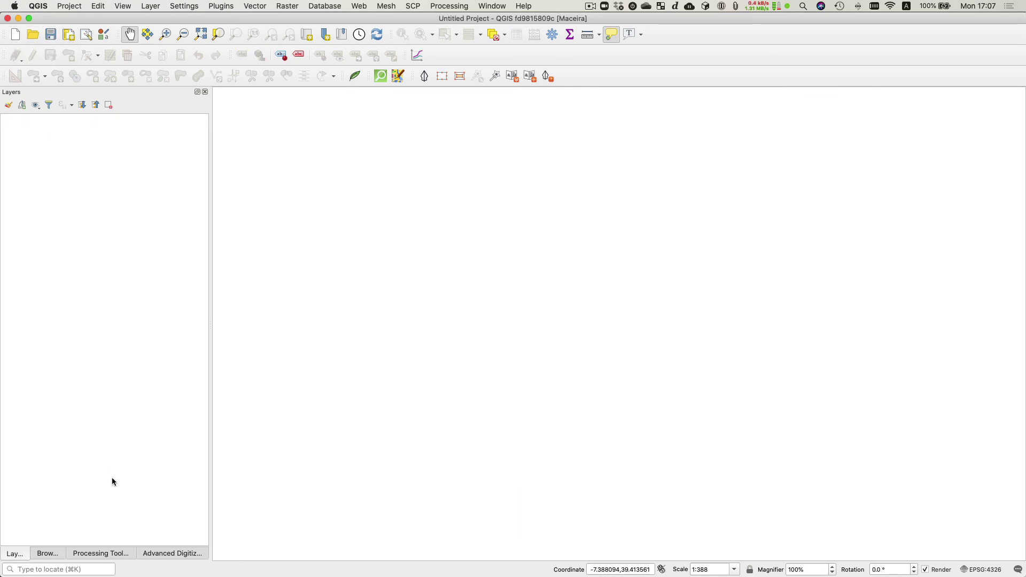
left_click(47, 553)
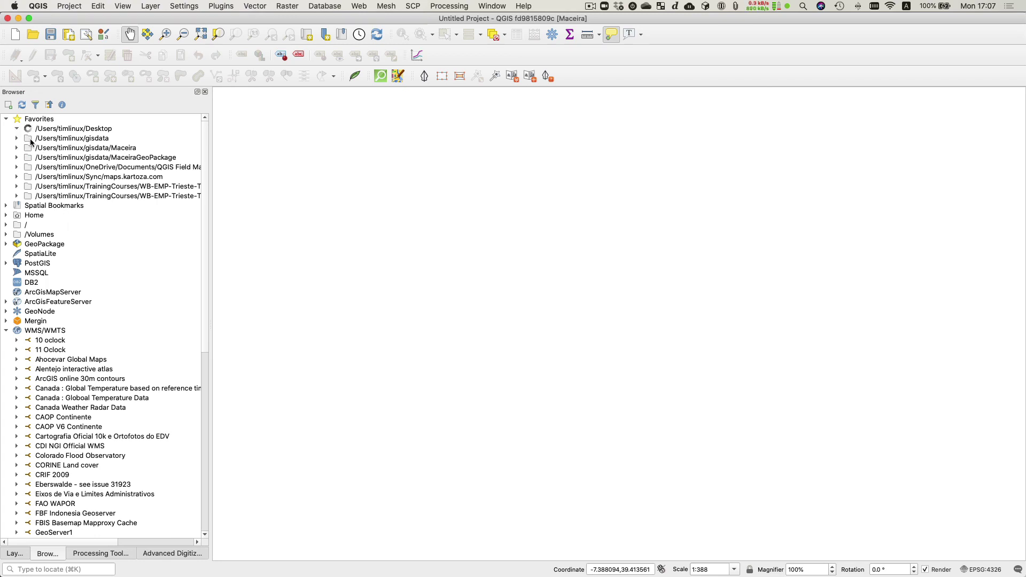
scroll(77, 196, "down", 20)
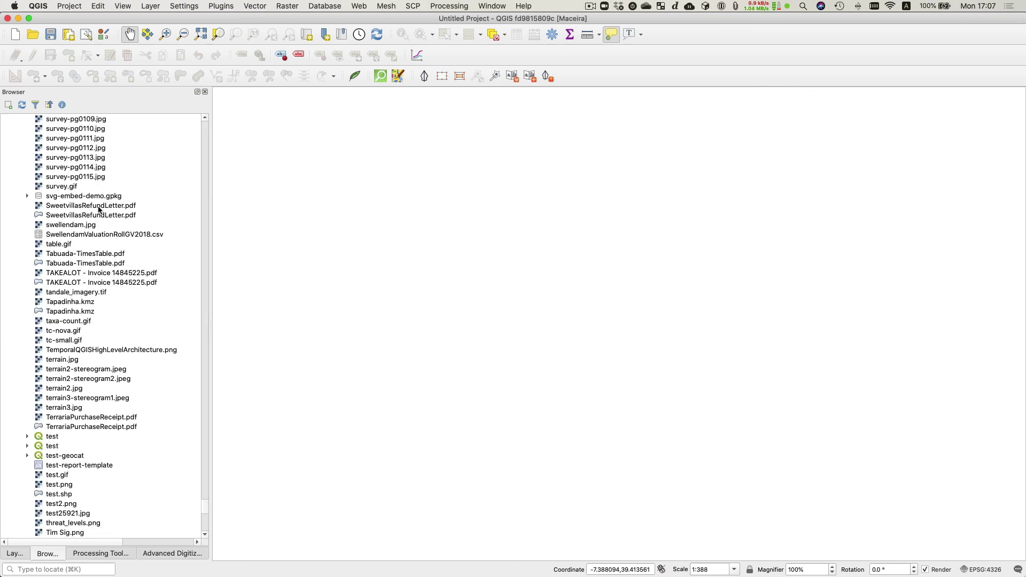
left_click(77, 197)
left_click(27, 195)
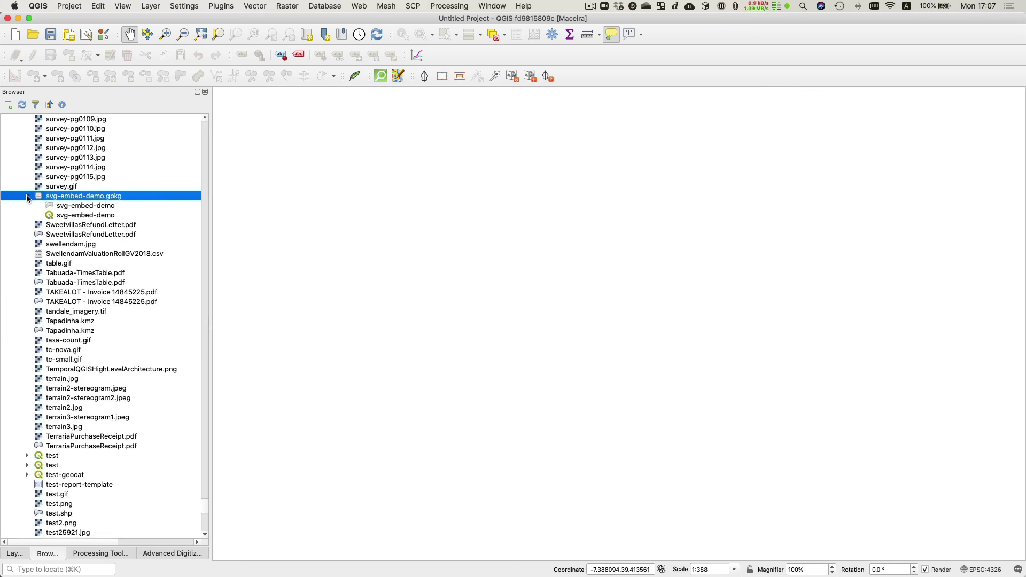
left_click(68, 217)
left_click_drag(69, 216, 404, 175)
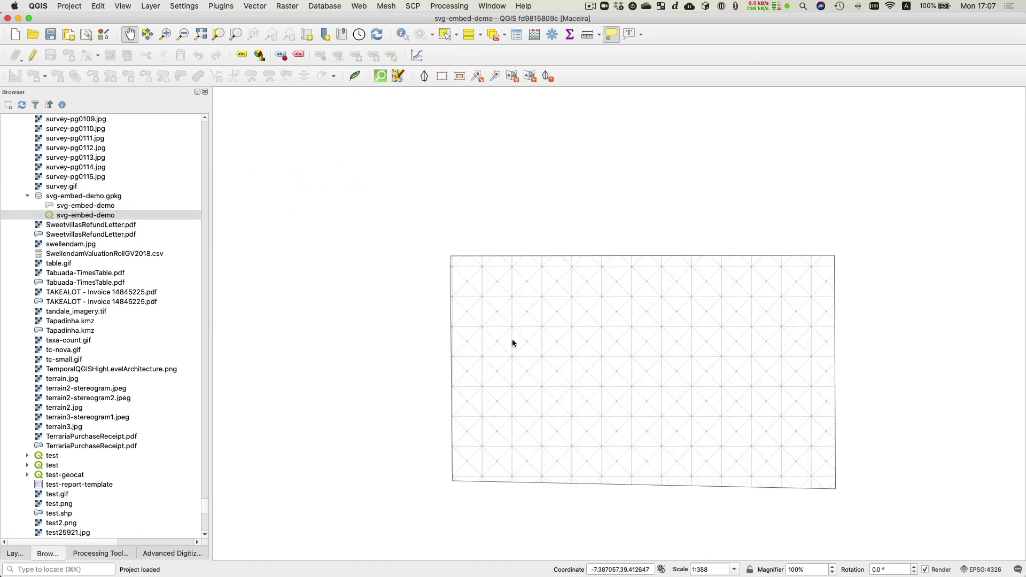